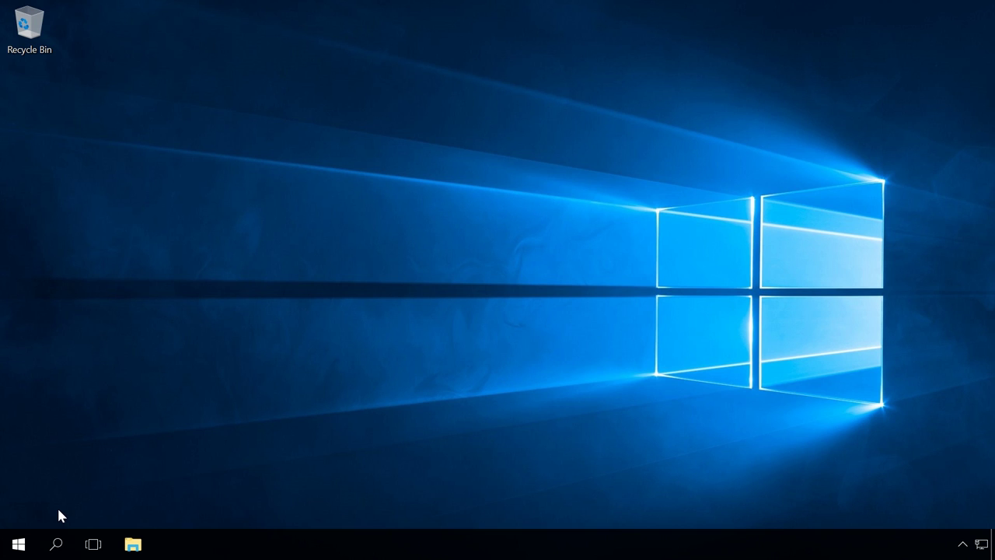
Run msinfo32 to open System Information and view the installed BIOS version
{"action": "key", "text": "super+r"}
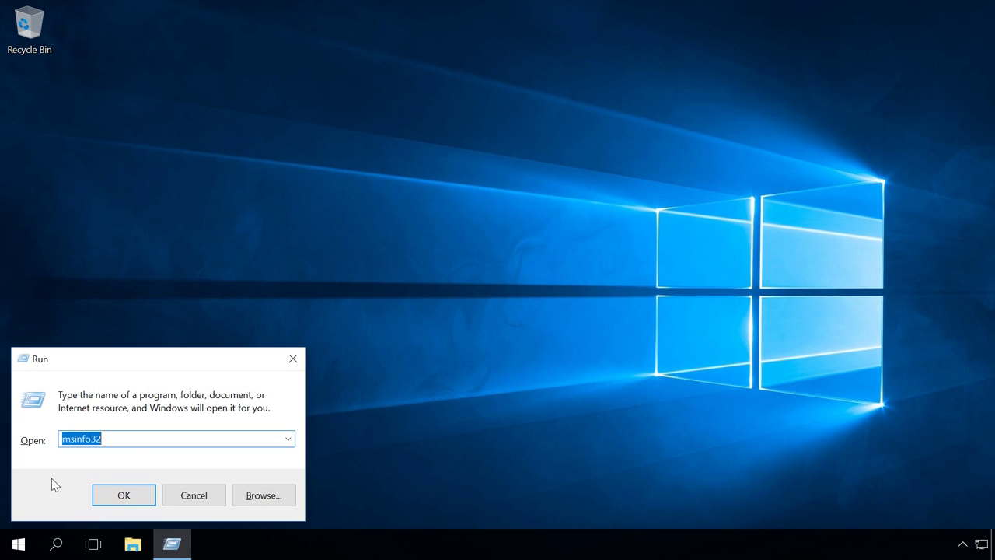
{"action": "left_click", "coordinate": [117, 501]}
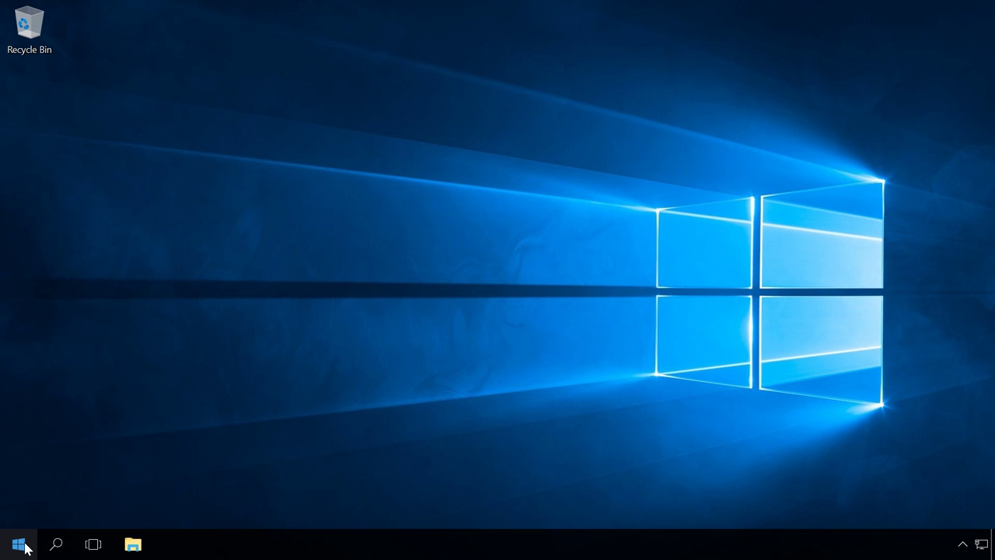
Open an administrator Command Prompt and query the motherboard maker with "wmic baseboard get manufacturer"
{"action": "right_click", "coordinate": [26, 548]}
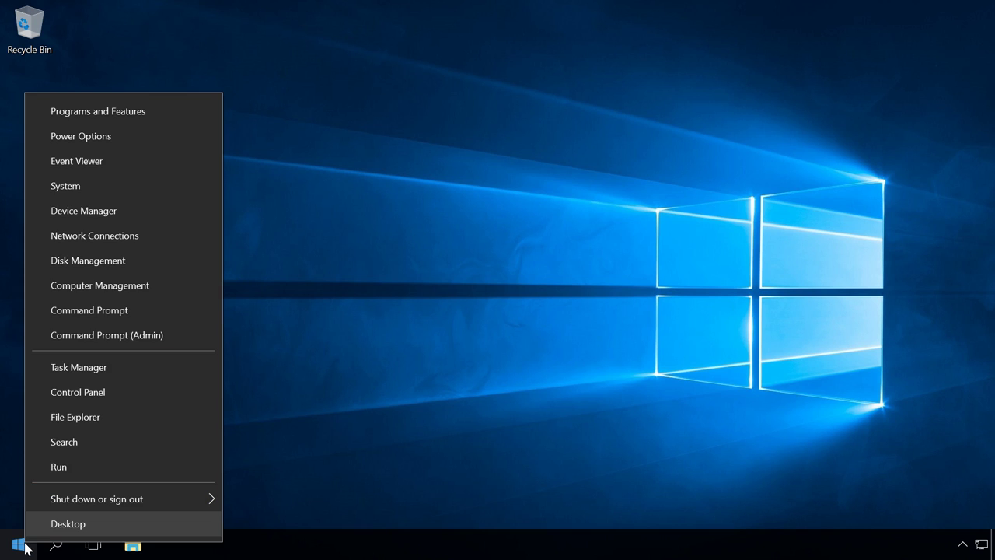
{"action": "left_click", "coordinate": [106, 340]}
{"action": "type", "text": "wmic"}
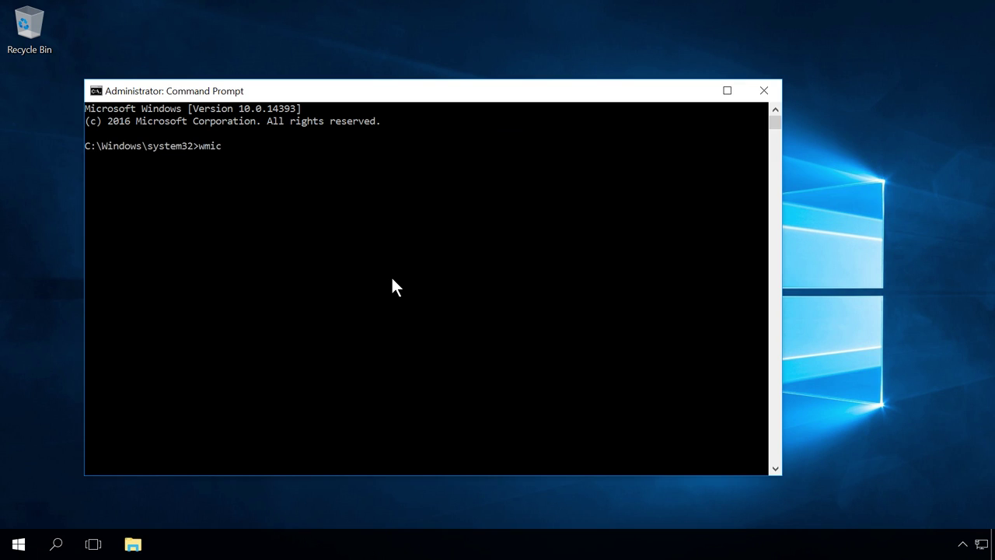
{"action": "type", "text": " baseboard get manufa"}
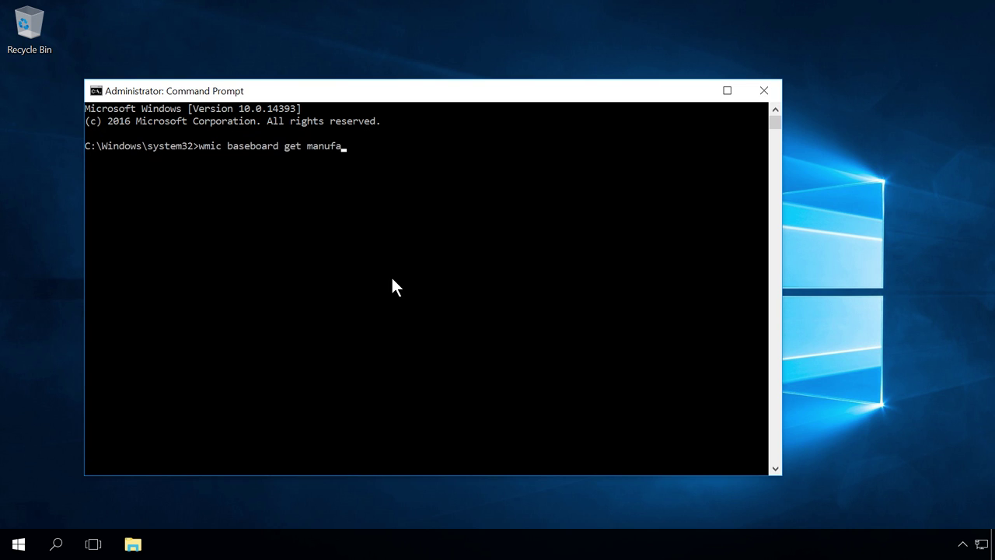
{"action": "type", "text": "cturere"}
{"action": "key", "text": "Return"}
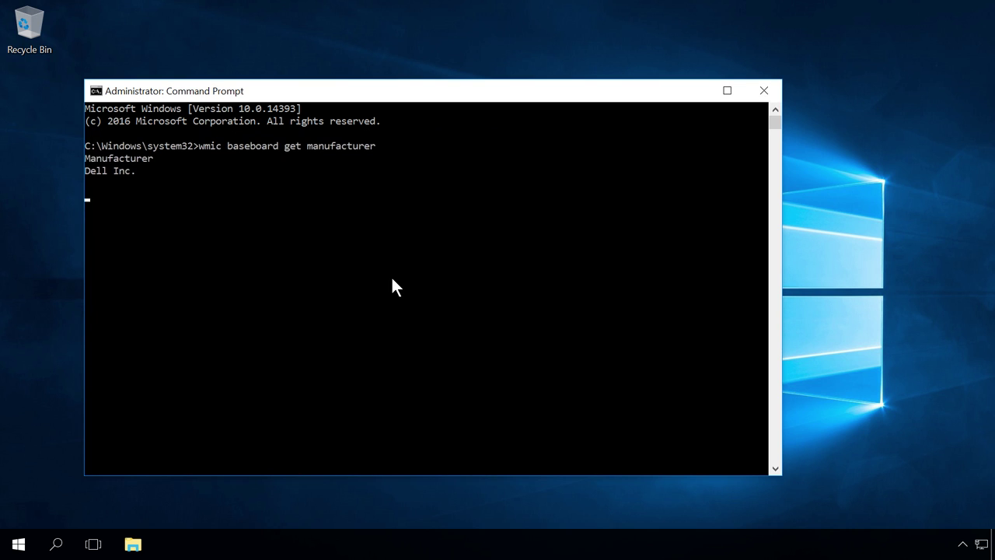
Query the motherboard model with "wmic baseboard get product"
{"action": "type", "text": "wmic "}
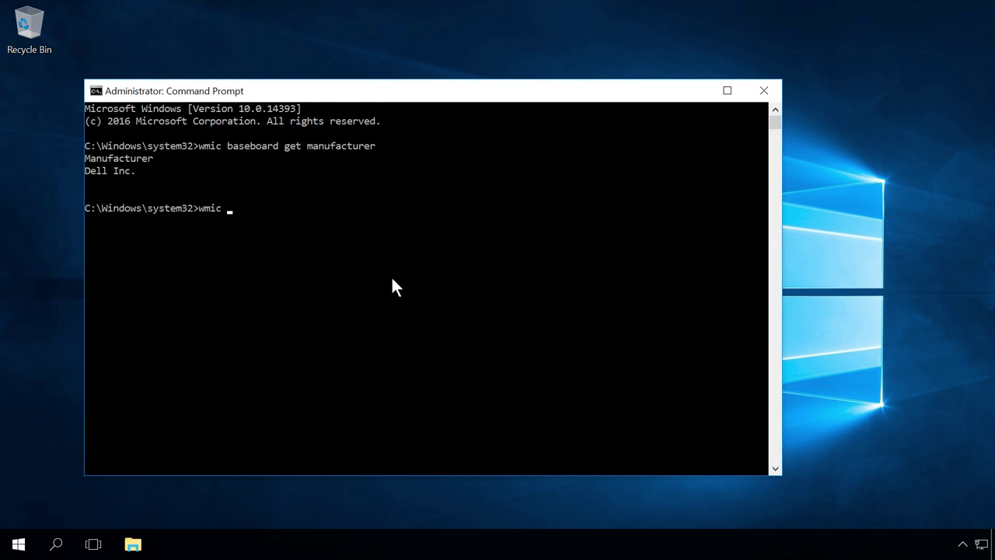
{"action": "type", "text": "baseboard get produc"}
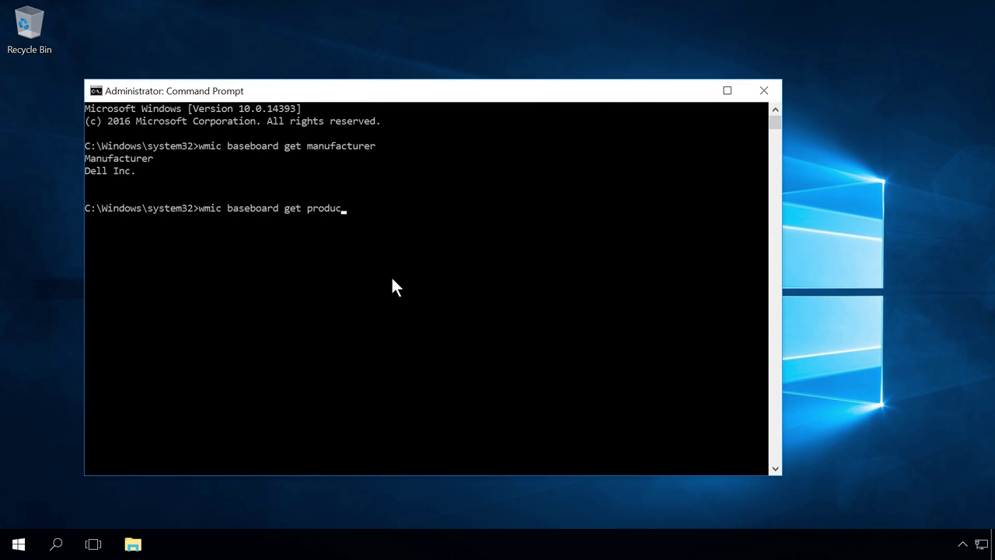
{"action": "type", "text": "t"}
{"action": "key", "text": "Return"}
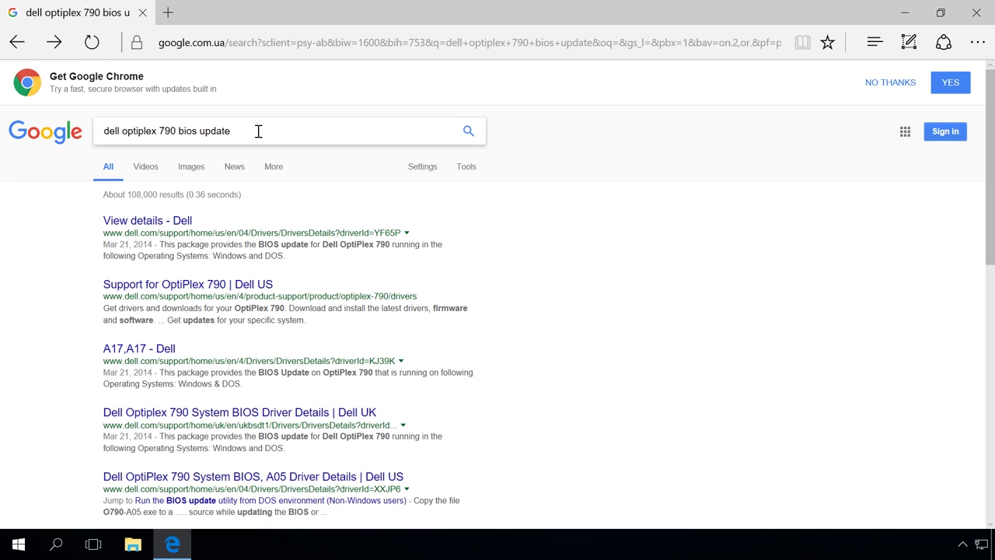
Open the "View details - Dell" search result for the OptiPlex 790 BIOS update and review its version and available formats
{"action": "left_click", "coordinate": [161, 222]}
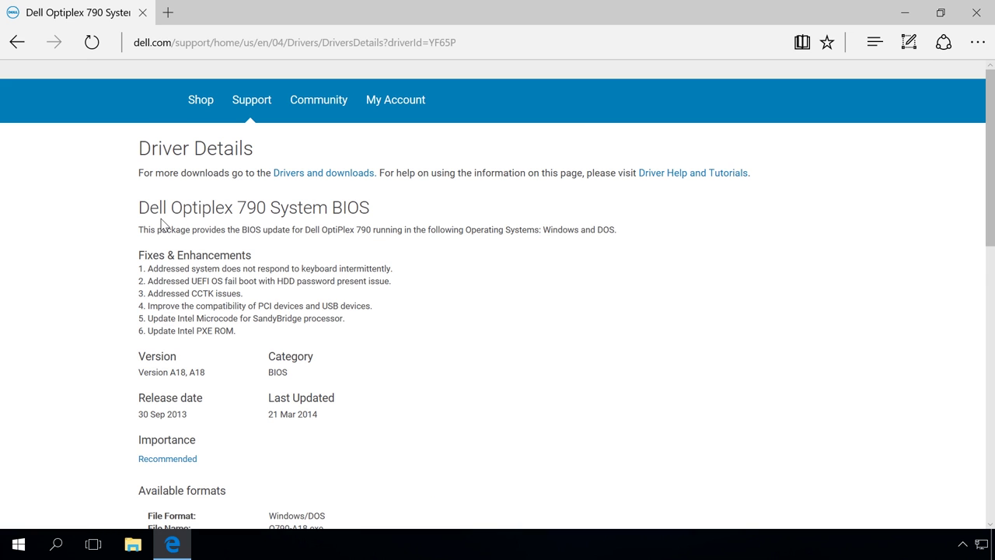
{"action": "scroll", "coordinate": [161, 223], "scroll_direction": "down", "scroll_amount": 2}
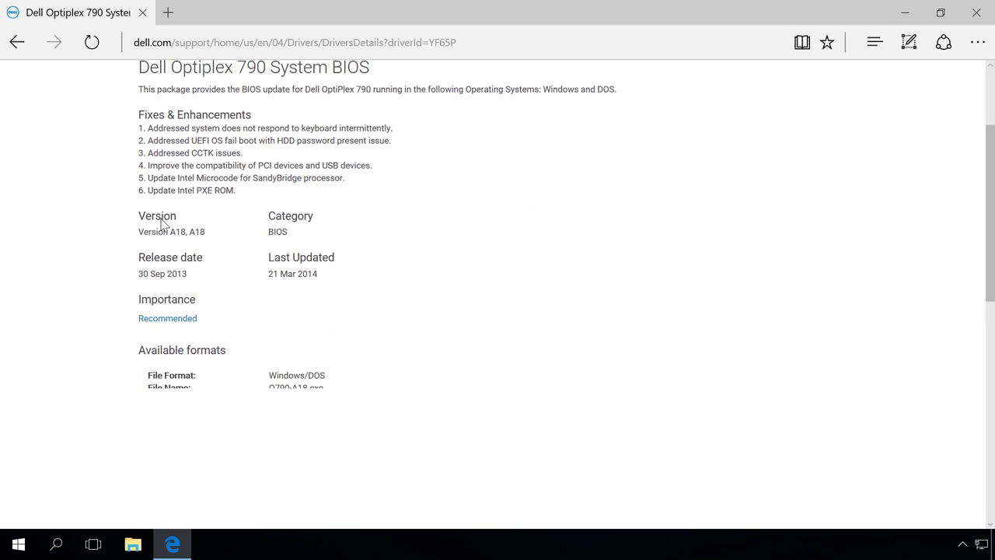
{"action": "scroll", "coordinate": [161, 223], "scroll_direction": "down", "scroll_amount": 3}
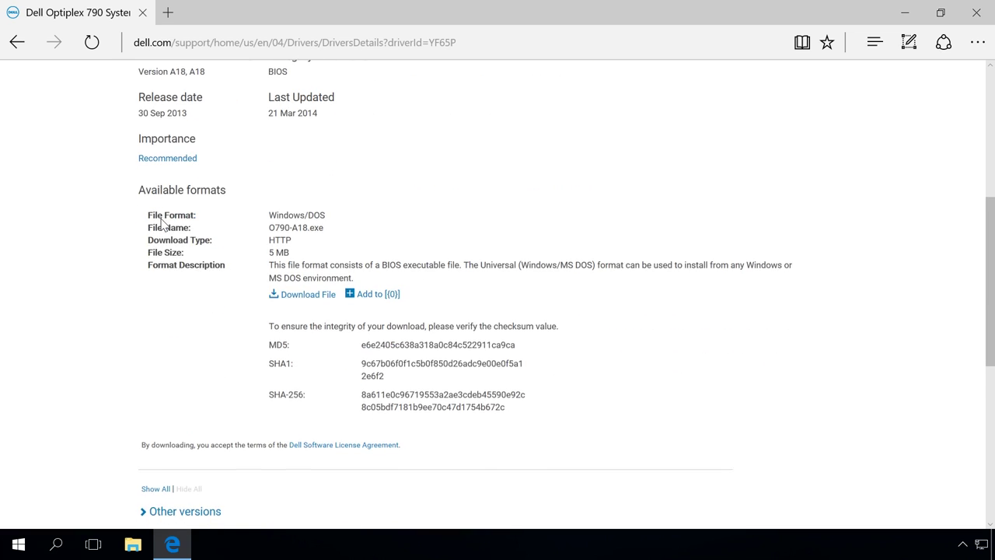
{"action": "scroll", "coordinate": [161, 224], "scroll_direction": "down", "scroll_amount": 4}
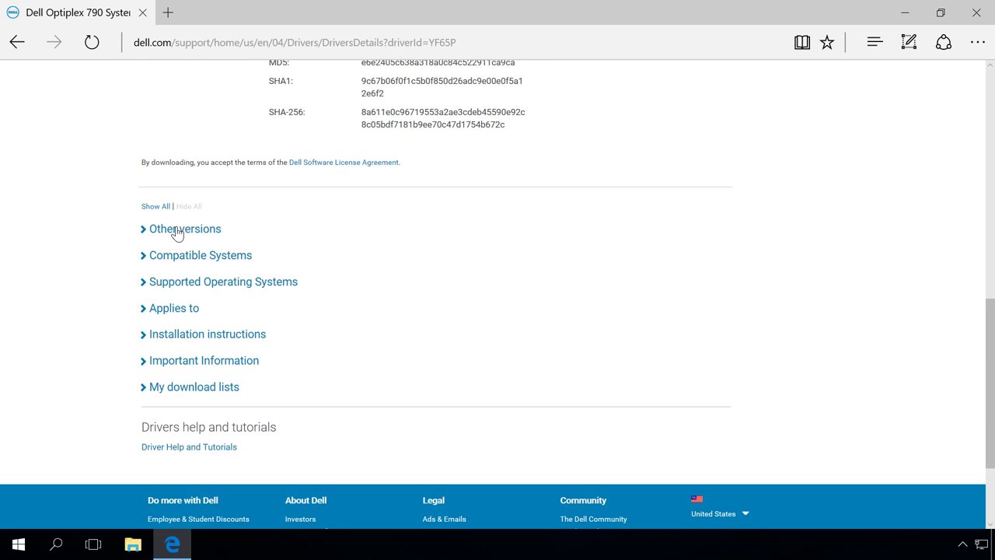
Expand the Other versions, Compatible Systems, Supported Operating Systems and Applies to sections of the driver details
{"action": "left_click", "coordinate": [177, 232]}
{"action": "scroll", "coordinate": [178, 233], "scroll_direction": "down", "scroll_amount": 2}
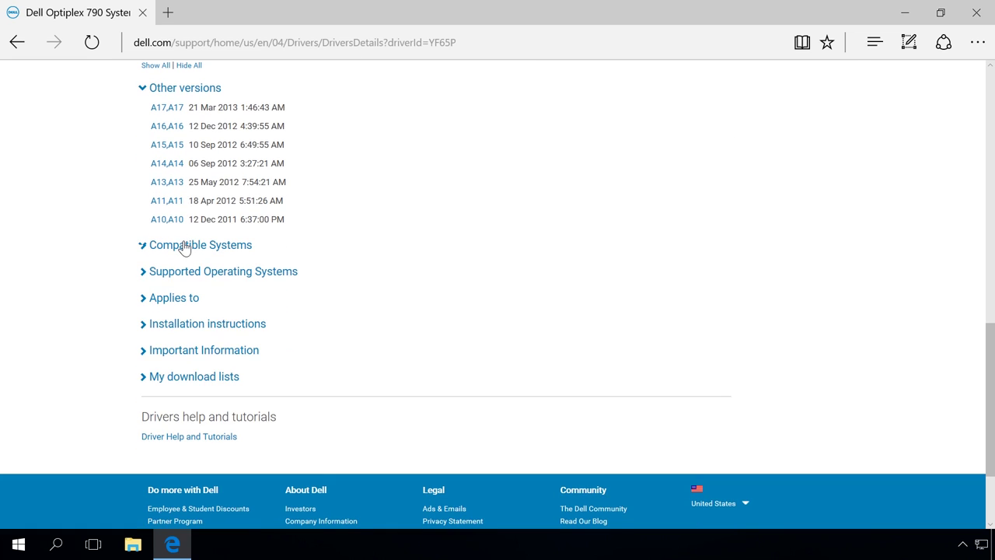
{"action": "left_click", "coordinate": [184, 246]}
{"action": "scroll", "coordinate": [185, 245], "scroll_direction": "down", "scroll_amount": 1}
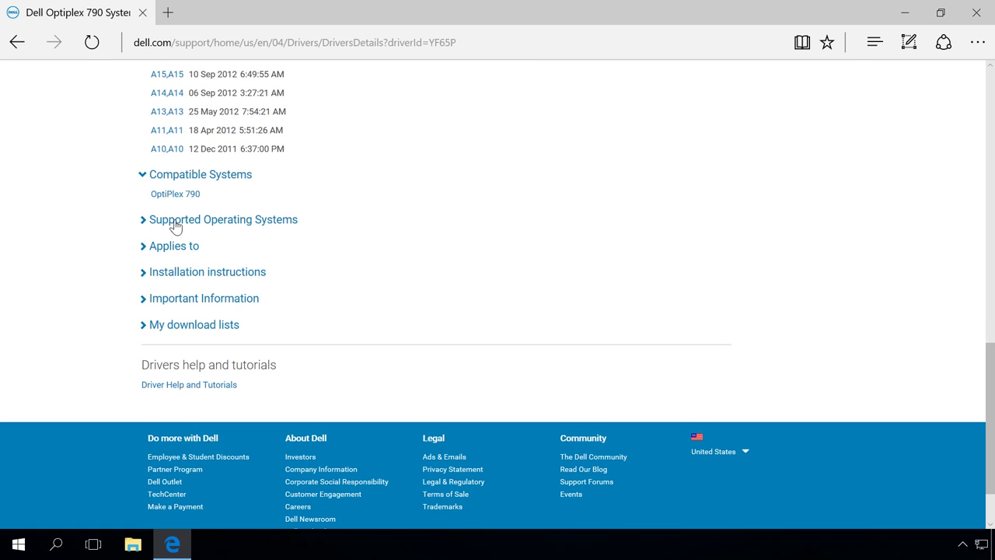
{"action": "left_click", "coordinate": [176, 226]}
{"action": "scroll", "coordinate": [174, 224], "scroll_direction": "down", "scroll_amount": 1}
{"action": "left_click", "coordinate": [173, 199]}
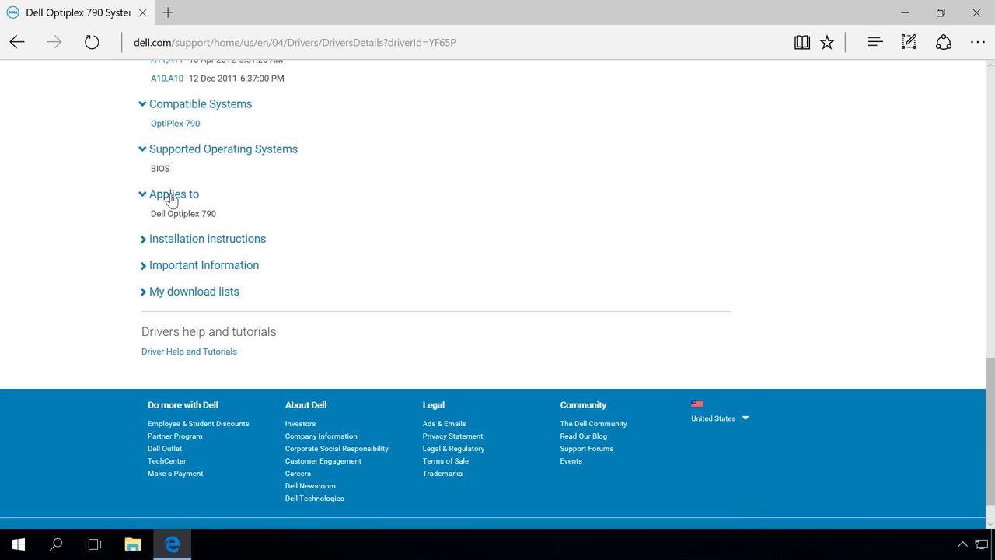
Expand and read the Installation instructions and Important Information sections of the BIOS package
{"action": "left_click", "coordinate": [172, 241]}
{"action": "scroll", "coordinate": [174, 242], "scroll_direction": "down", "scroll_amount": 2}
{"action": "scroll", "coordinate": [178, 244], "scroll_direction": "down", "scroll_amount": 3}
{"action": "left_click", "coordinate": [173, 322]}
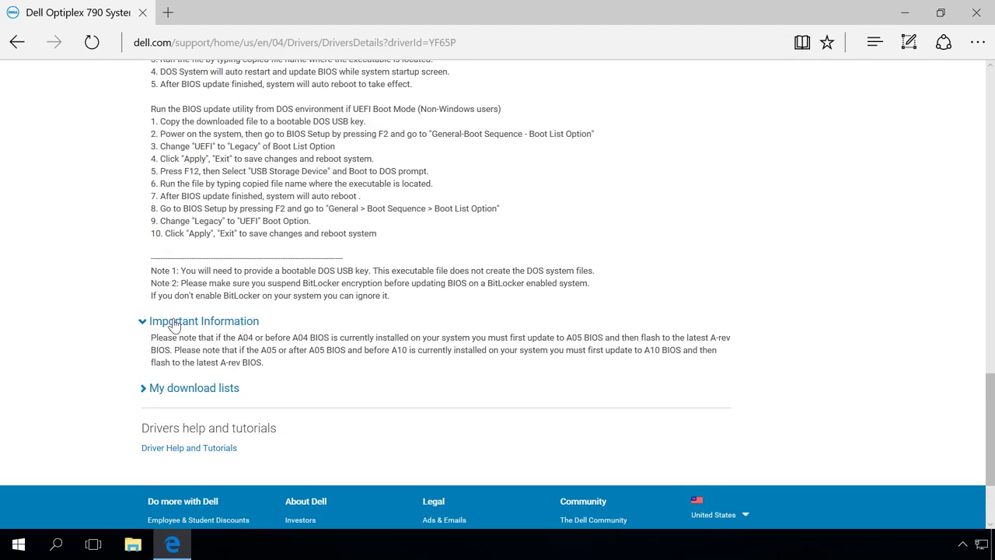
{"action": "scroll", "coordinate": [177, 323], "scroll_direction": "down", "scroll_amount": 2}
Download the BIOS update file O790-A18.exe from the Available formats section and save it
{"action": "scroll", "coordinate": [178, 323], "scroll_direction": "up", "scroll_amount": 15}
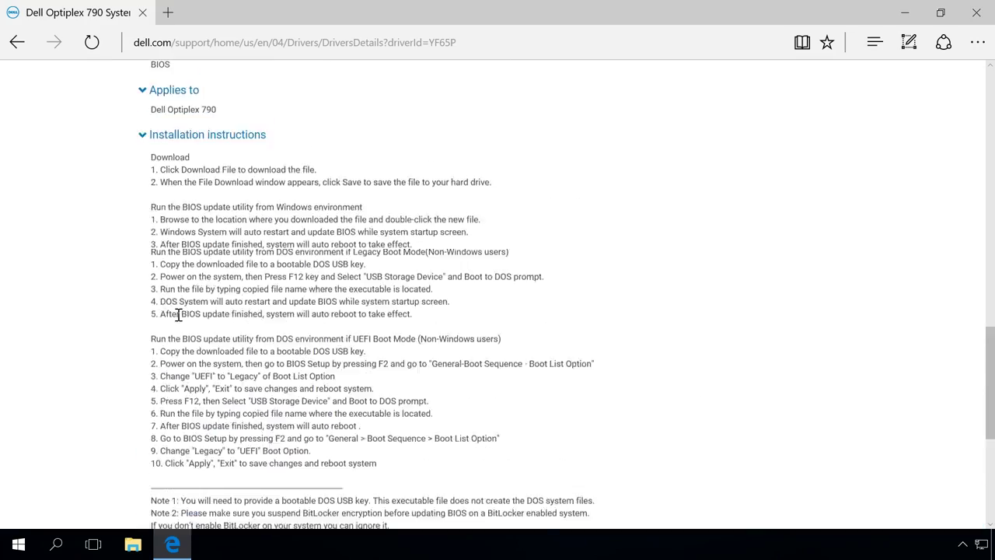
{"action": "scroll", "coordinate": [185, 317], "scroll_direction": "up", "scroll_amount": 2}
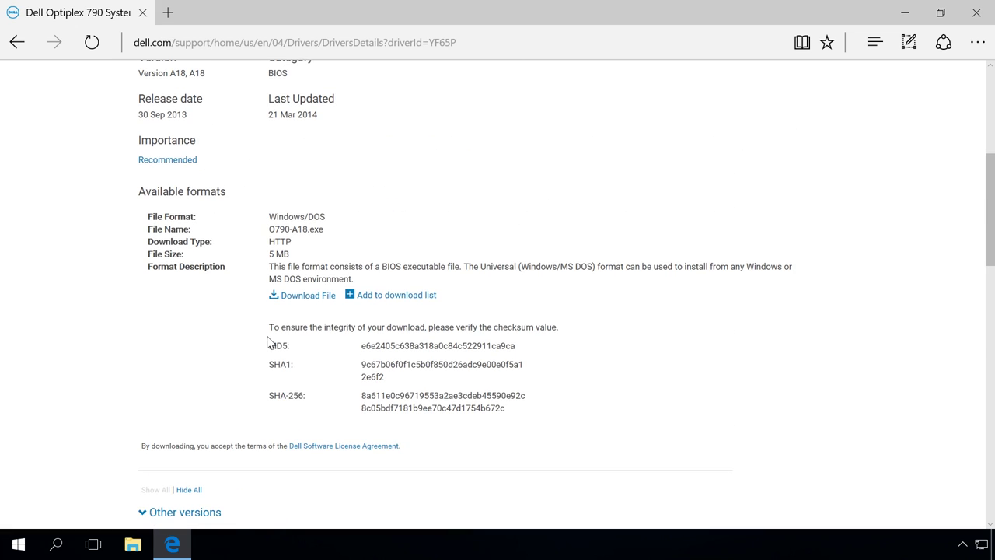
{"action": "left_click", "coordinate": [298, 300]}
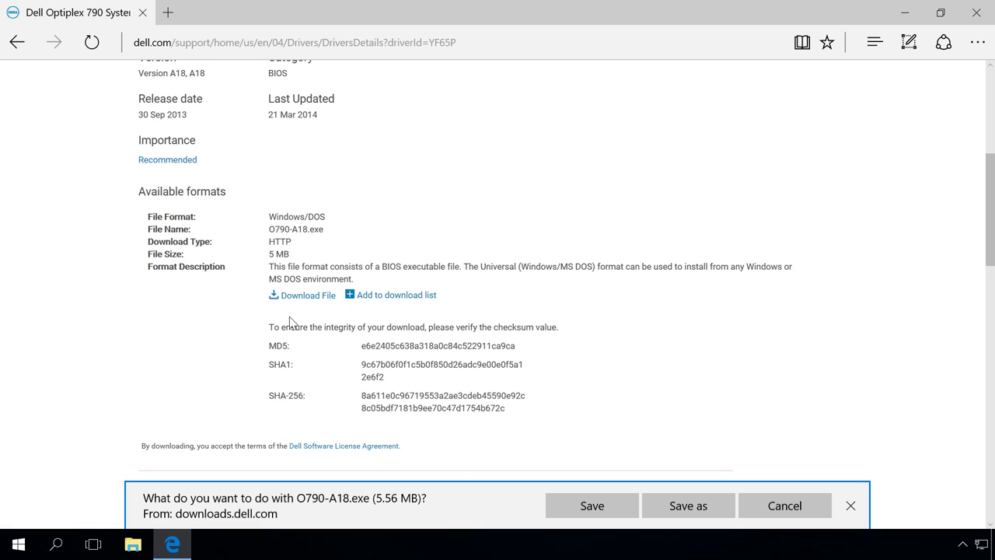
{"action": "left_click", "coordinate": [589, 503]}
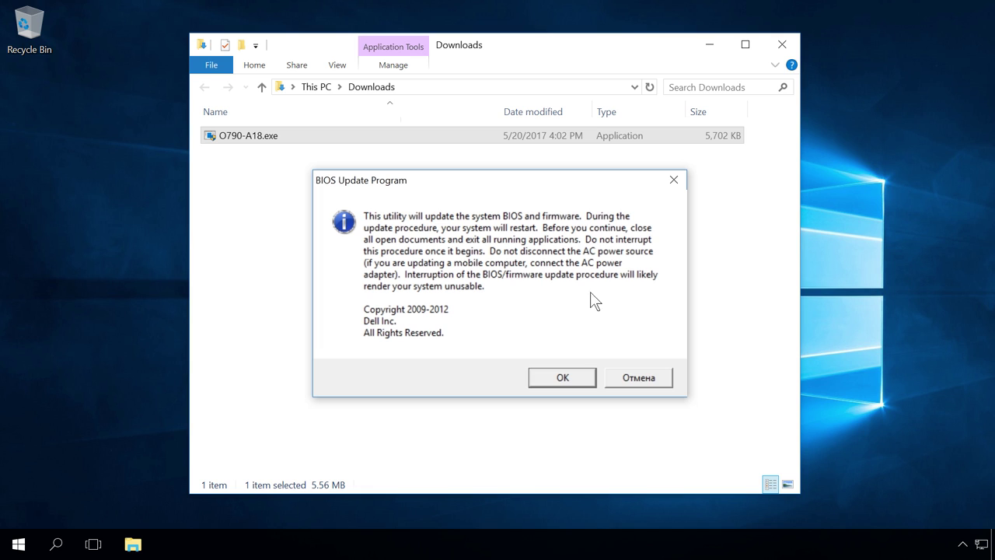
Accept the BIOS Update Program notice and confirm the A18 BIOS update procedure
{"action": "left_click", "coordinate": [557, 378]}
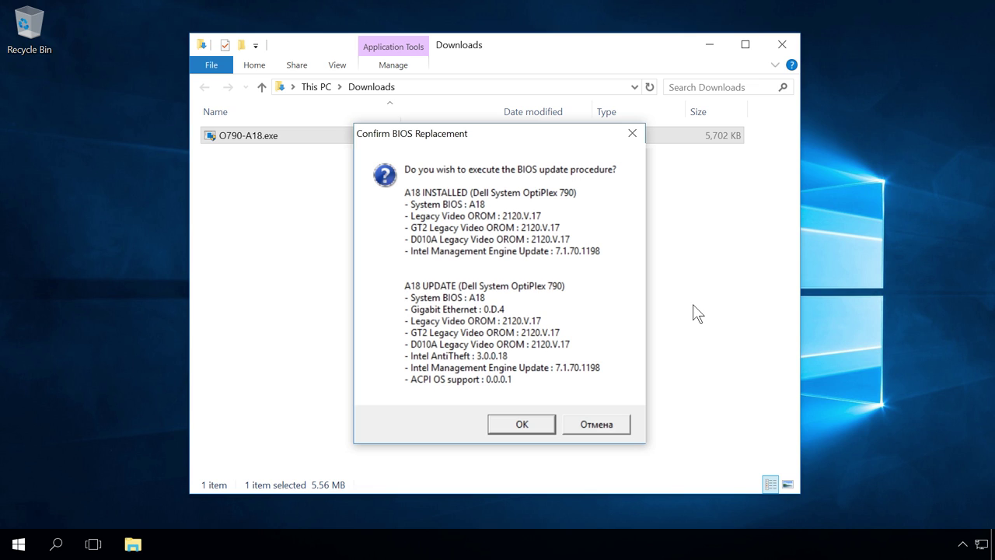
{"action": "left_click", "coordinate": [511, 420]}
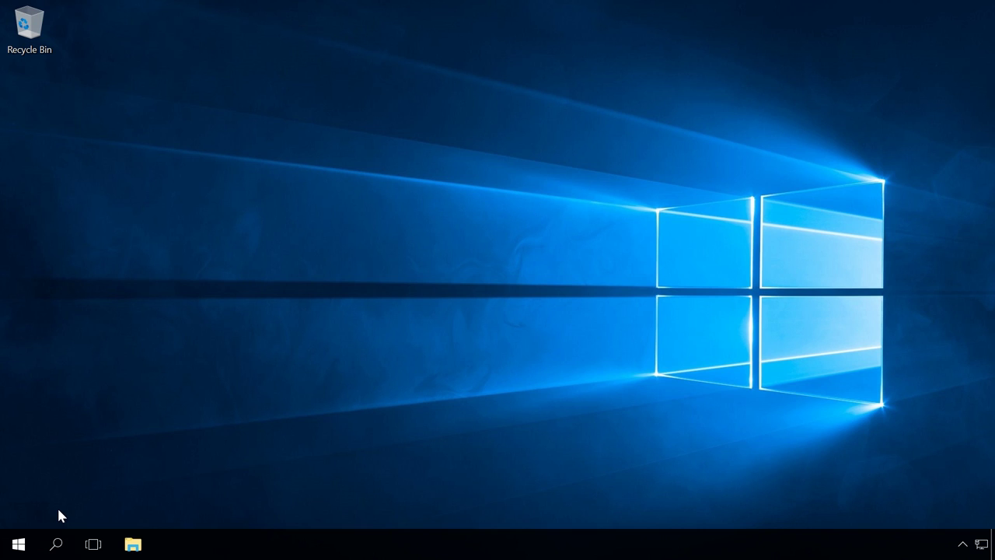
Run msinfo32 again to check the BIOS version in System Information after the update
{"action": "key", "text": "super+r"}
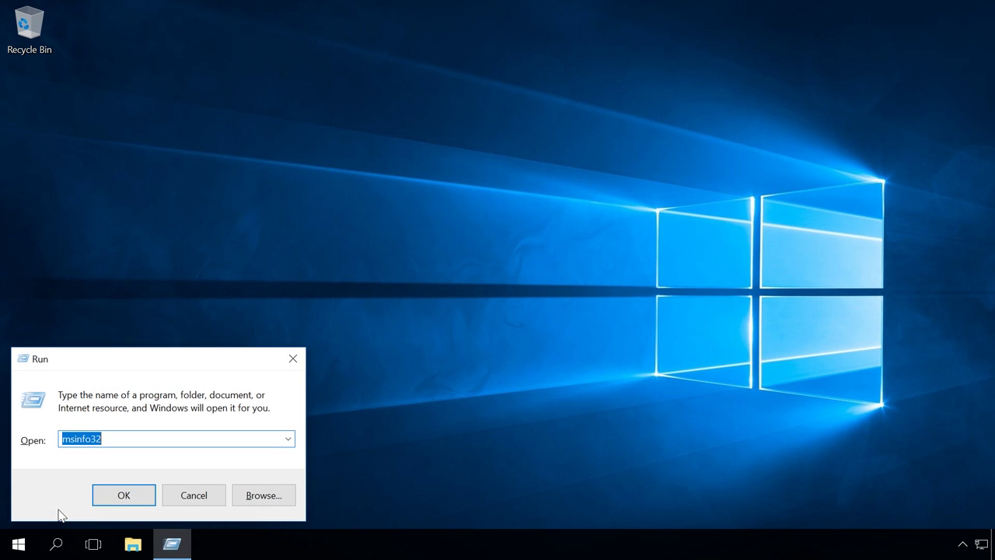
{"action": "left_click", "coordinate": [121, 507]}
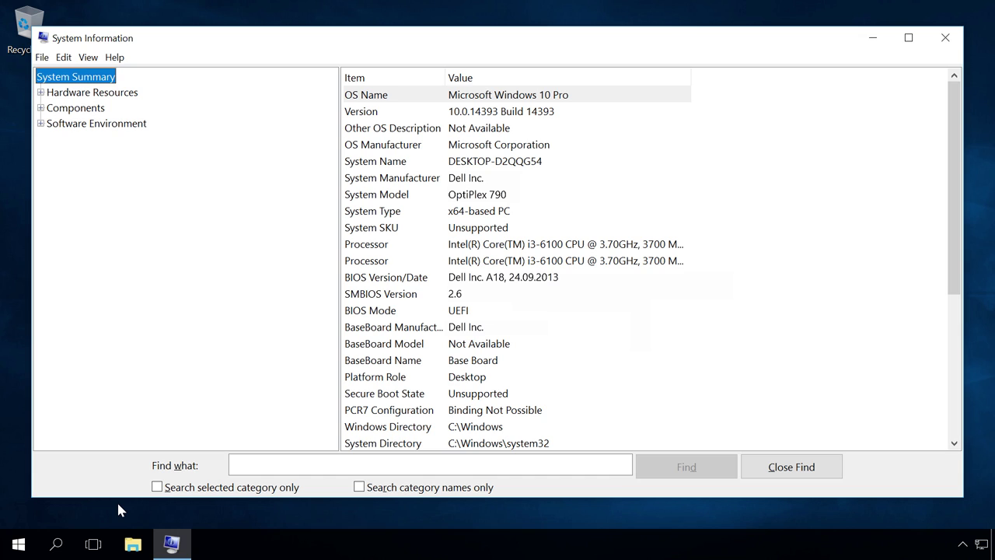